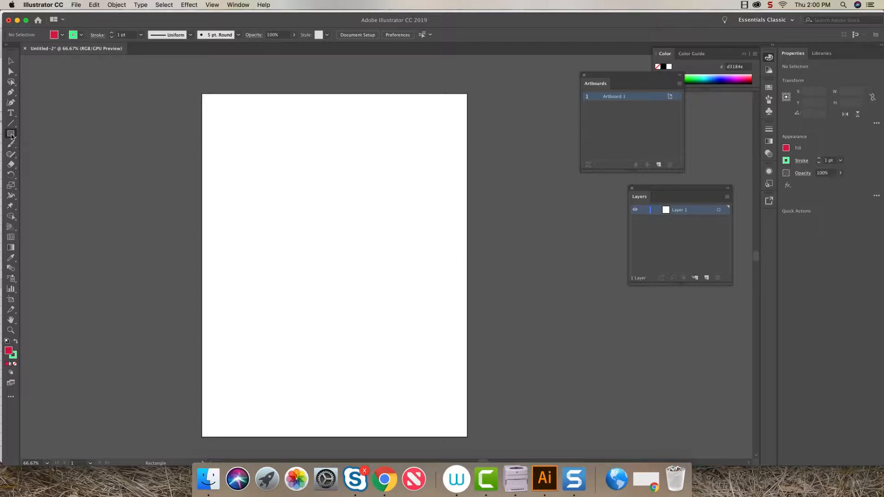
Draw a rectangle about 5.02 by 3.54 in in the upper part of the artboard and inspect its fill color settings.
left_click_drag(231, 121, 389, 232)
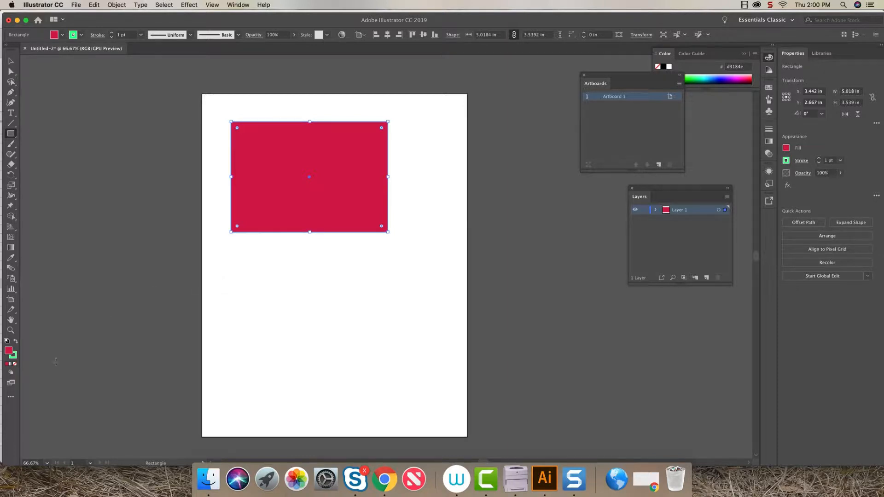
double_click(9, 352)
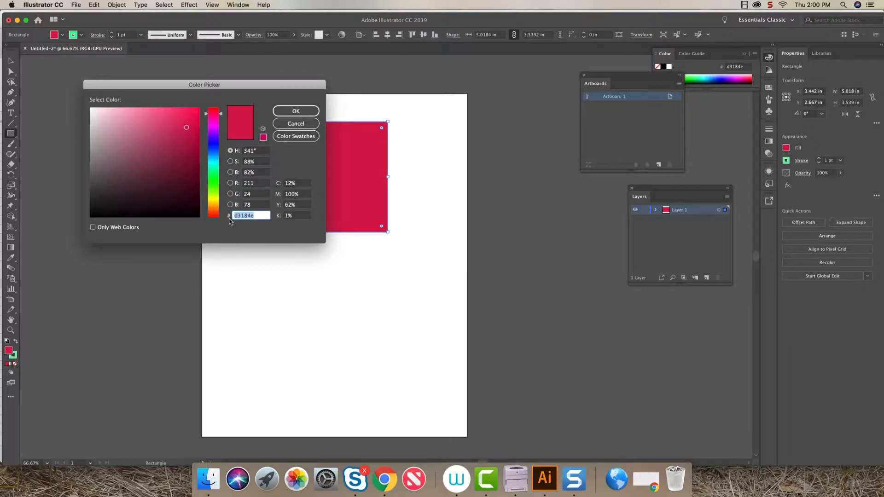
left_click(295, 124)
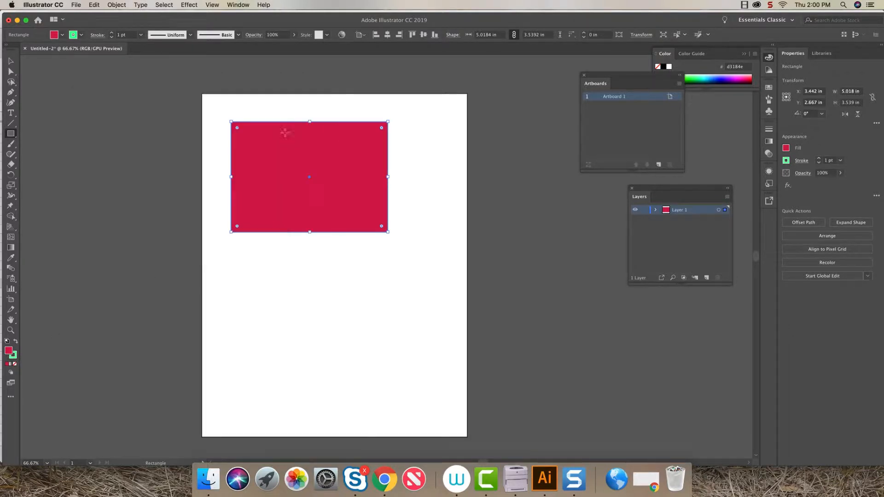
Change the rectangle's stroke color to green #2bb50f.
left_click(16, 357)
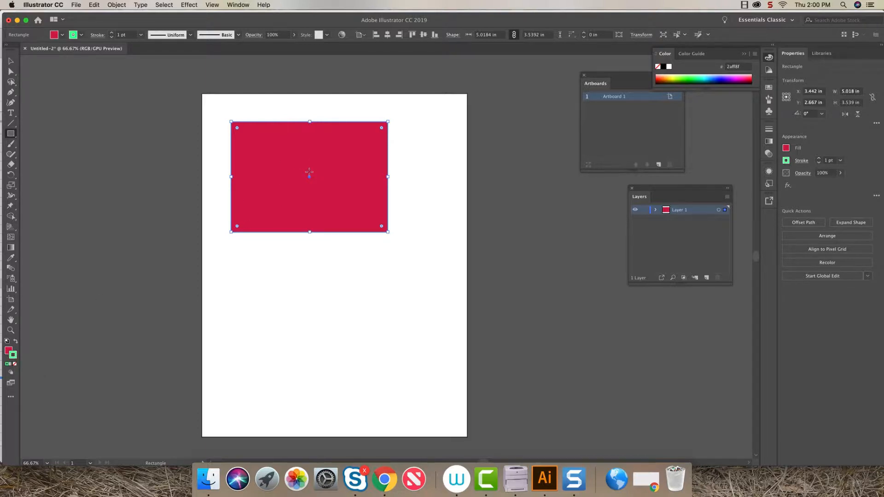
double_click(17, 358)
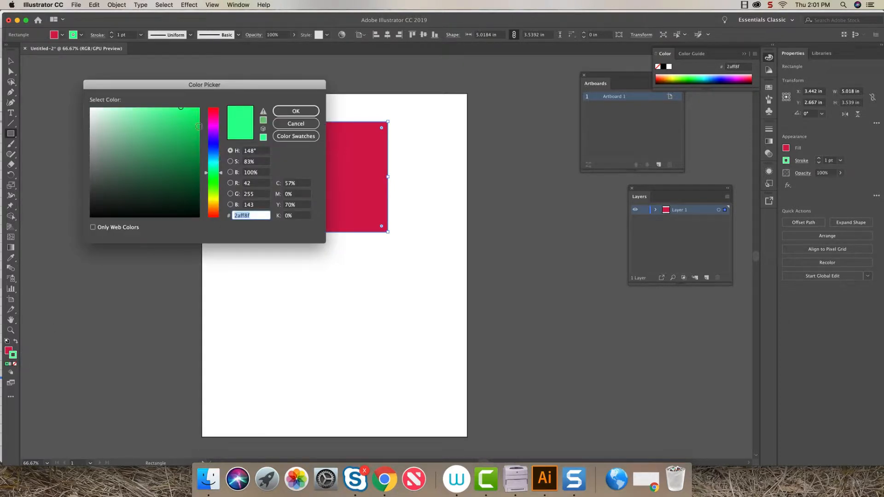
left_click_drag(193, 114, 192, 130)
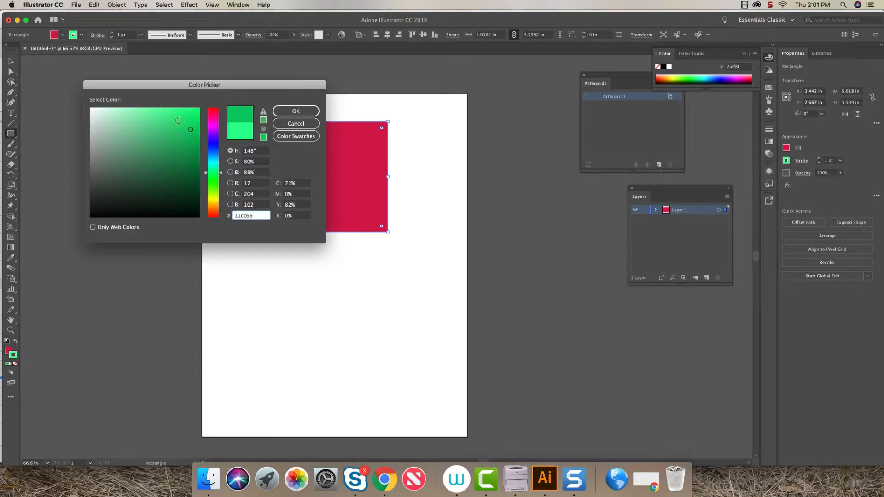
left_click(178, 121)
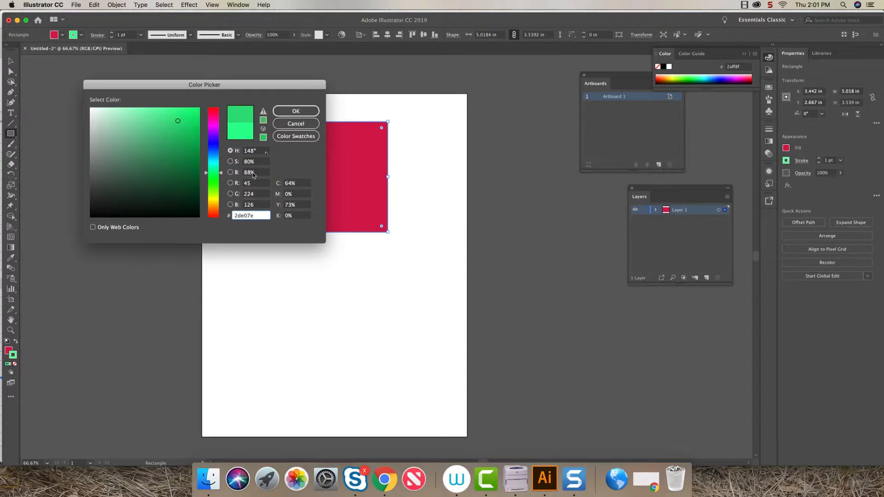
left_click(163, 135)
mouse_move(163, 135)
left_mouse_down()
mouse_move(140, 136)
mouse_move(181, 130)
left_mouse_up()
mouse_move(222, 175)
left_mouse_down()
mouse_move(220, 132)
mouse_move(220, 184)
left_mouse_up()
left_click(191, 139)
left_click(295, 111)
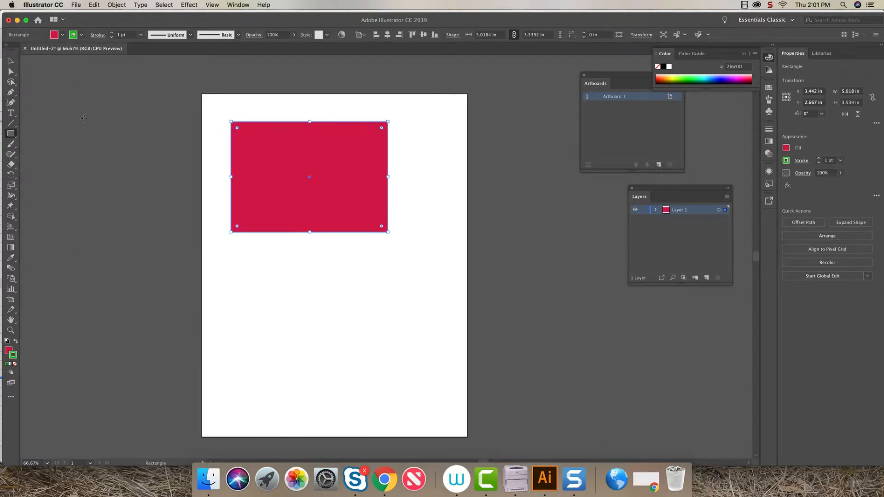
Change the rectangle's fill color to blue #194bd8.
double_click(8, 351)
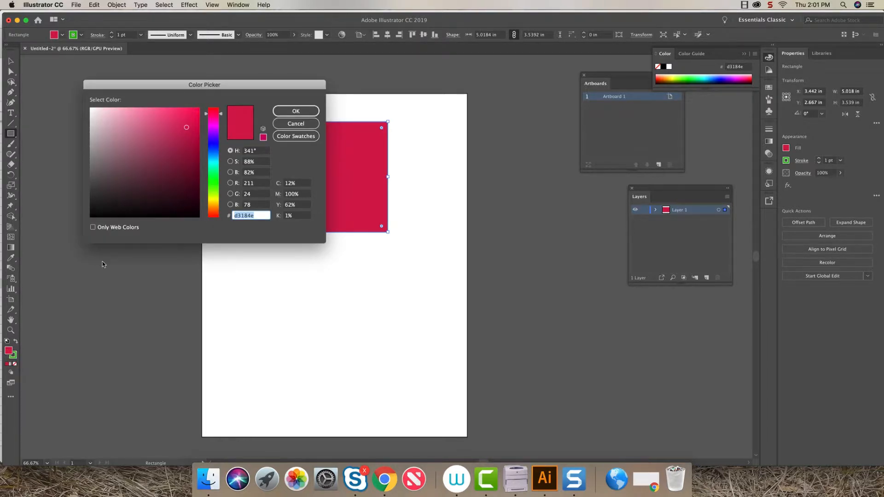
left_click(184, 157)
left_click(186, 118)
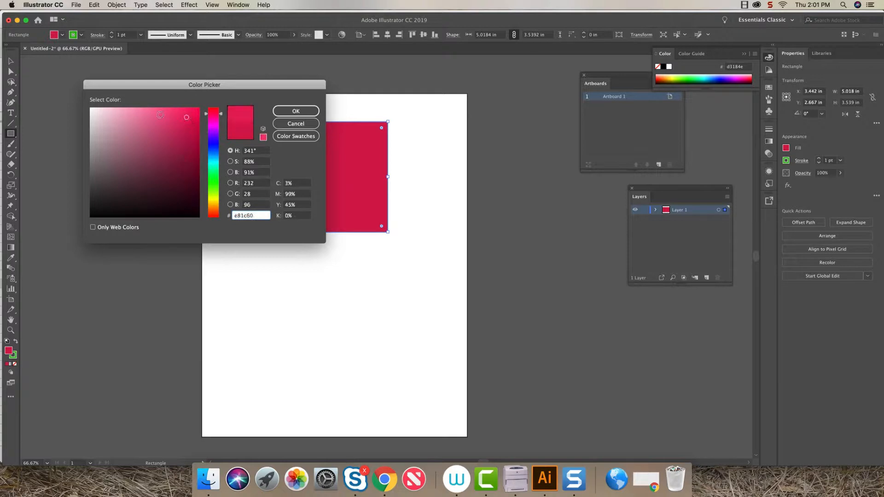
left_click(159, 116)
left_click(153, 144)
mouse_move(199, 126)
left_mouse_down()
mouse_move(163, 122)
mouse_move(220, 115)
mouse_move(219, 149)
left_mouse_up()
left_click(187, 124)
left_click(306, 111)
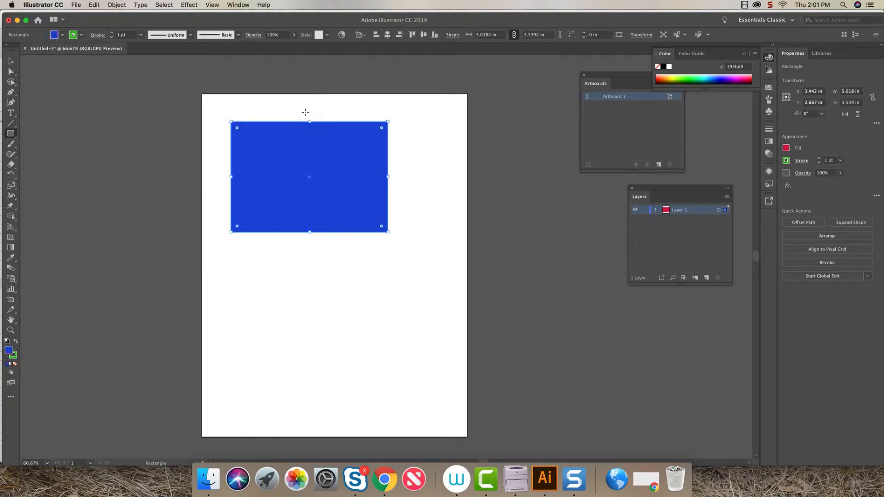
Change the rectangle's stroke color to red #d32240.
double_click(13, 358)
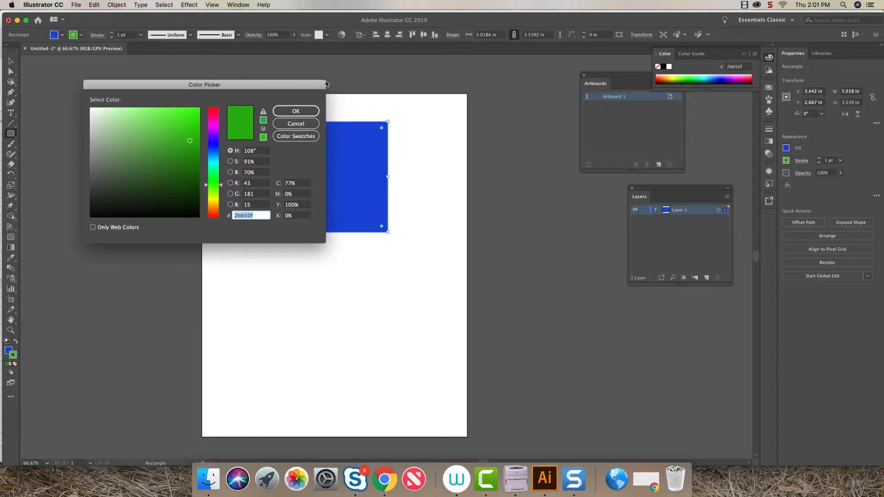
left_click(296, 124)
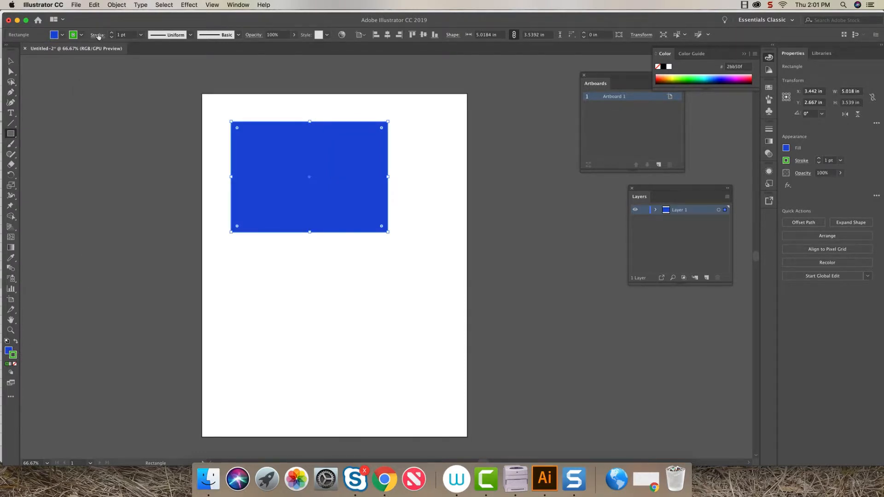
key("super+equal")
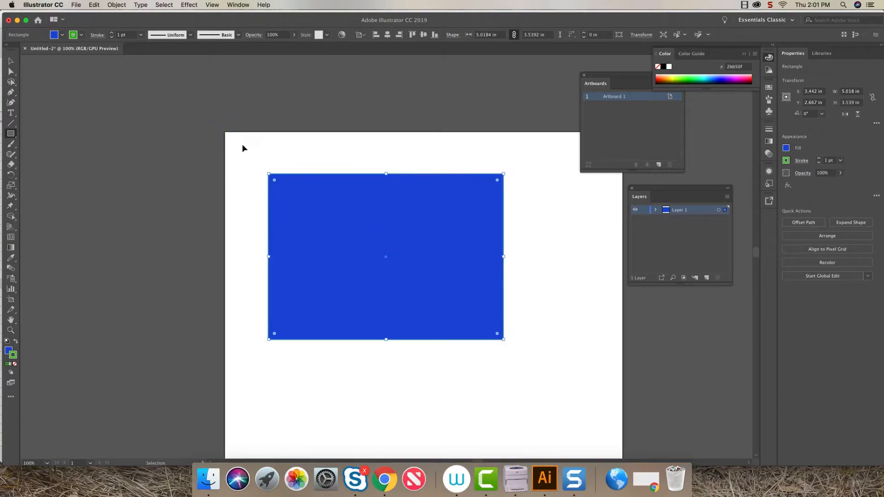
key("super+equal")
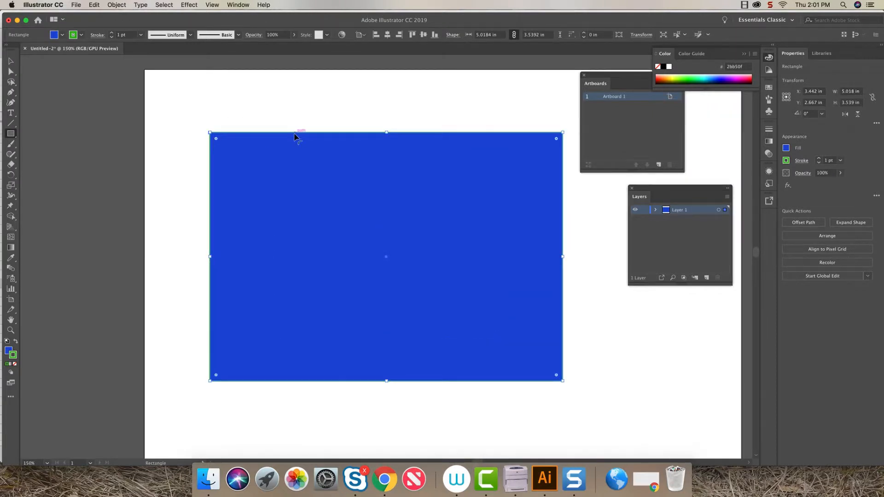
double_click(13, 356)
left_click(214, 113)
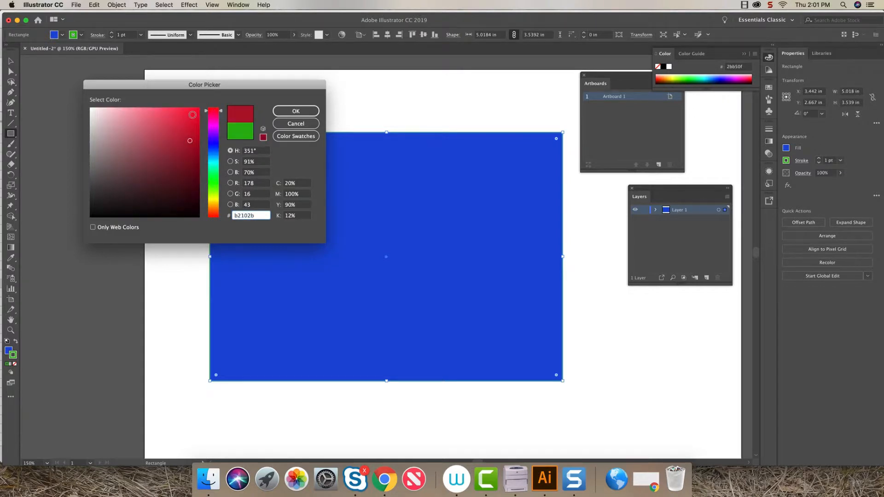
left_click(182, 125)
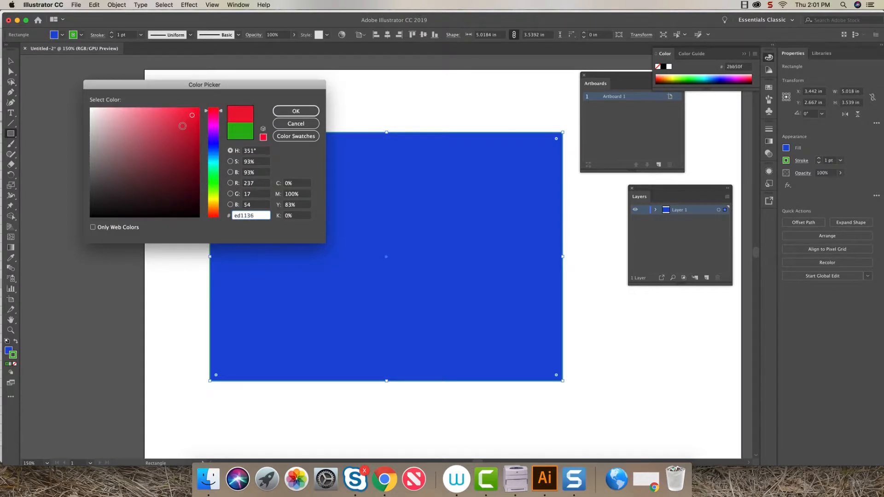
left_click(280, 115)
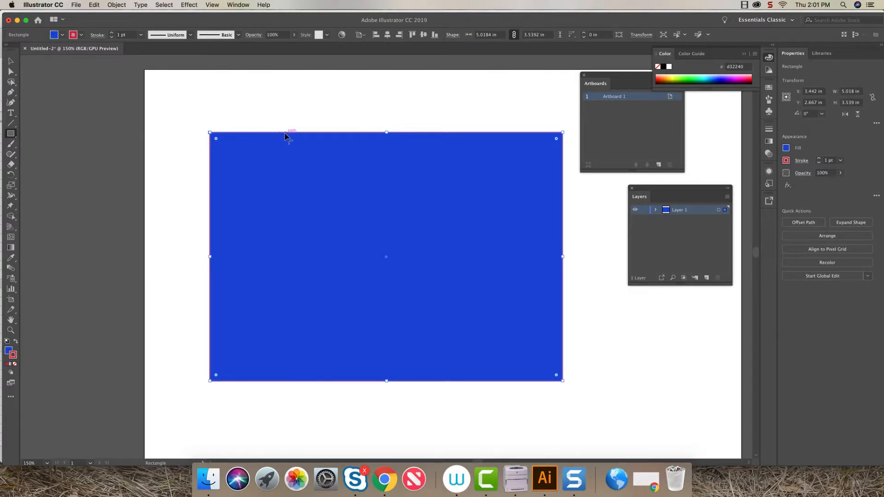
Increase the rectangle's stroke weight to 12 pt.
left_click(111, 32)
left_click(110, 33)
left_click(111, 33)
left_click(111, 33)
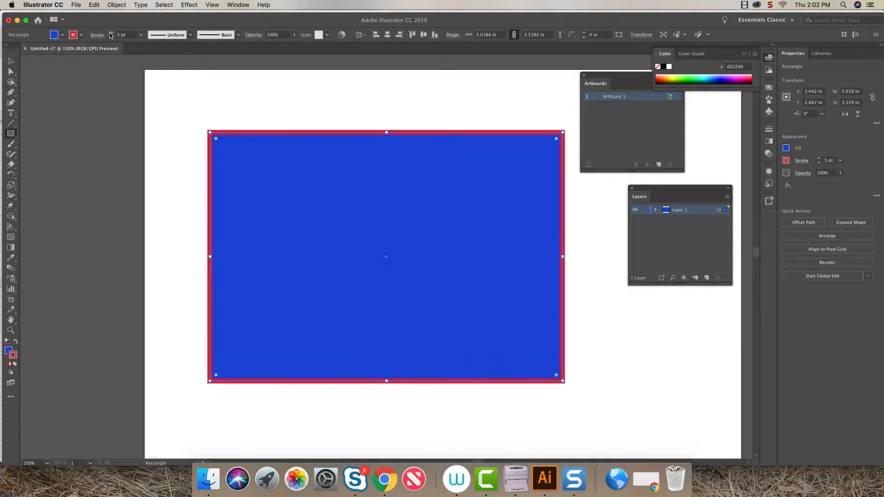
left_click(111, 33)
left_click(111, 33)
left_click(110, 33)
left_click(111, 33)
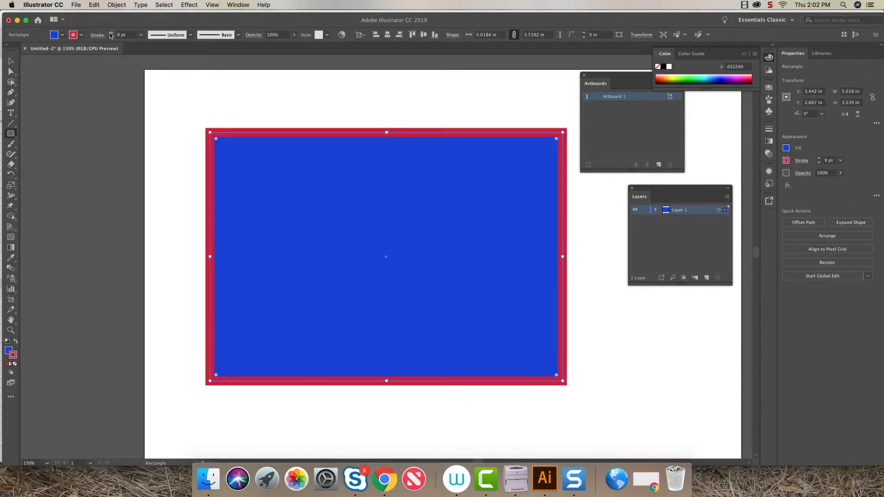
left_click(110, 33)
left_click(111, 33)
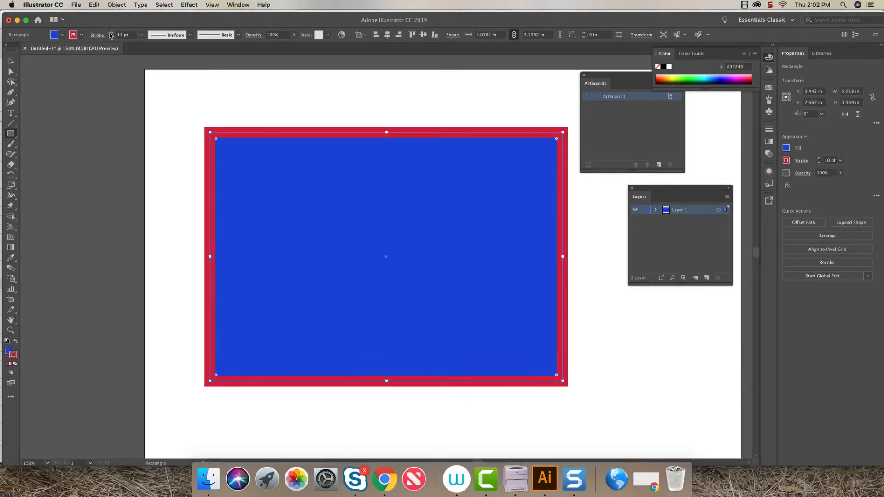
left_click(111, 33)
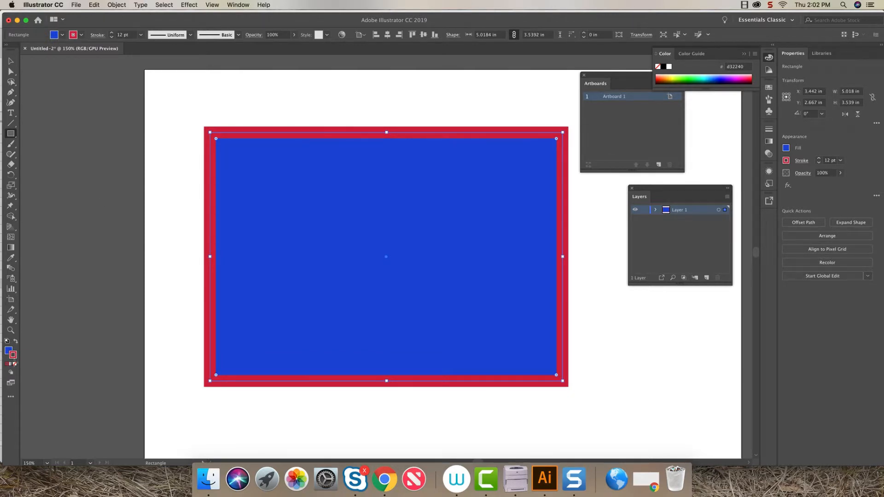
Recolor the rectangle's stroke to magenta #e80caf.
double_click(13, 356)
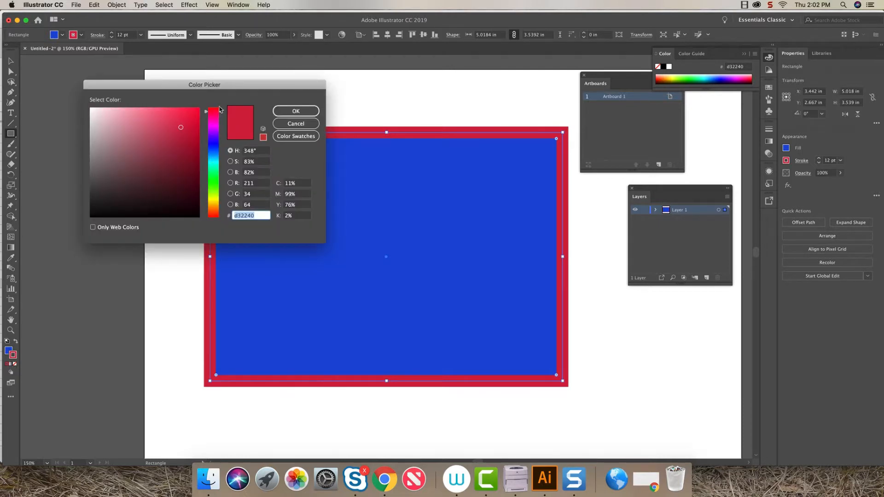
left_click_drag(222, 112, 221, 120)
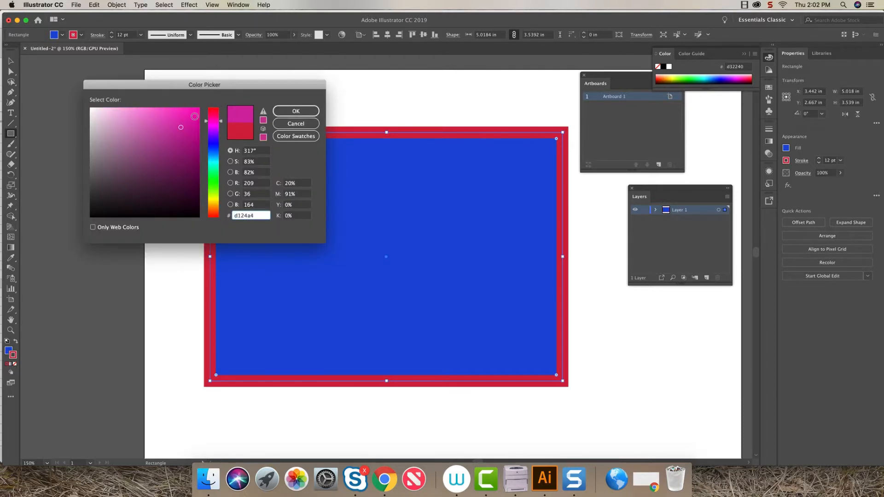
left_click(194, 117)
left_click(296, 111)
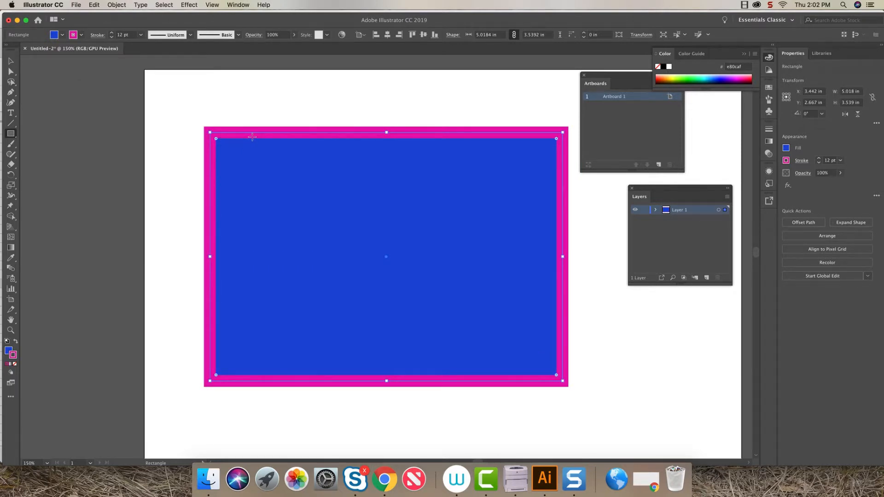
Recolor the rectangle's fill to bright green #3add31.
double_click(10, 351)
left_click(213, 184)
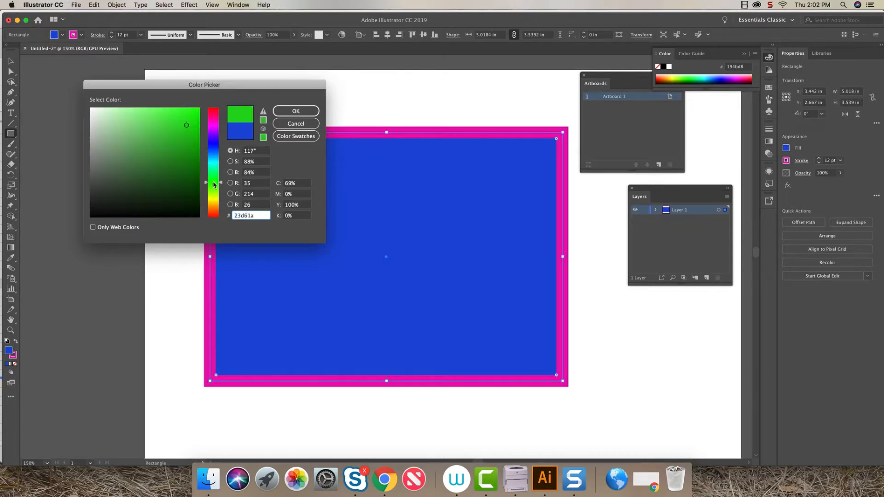
left_click(183, 163)
left_click(175, 122)
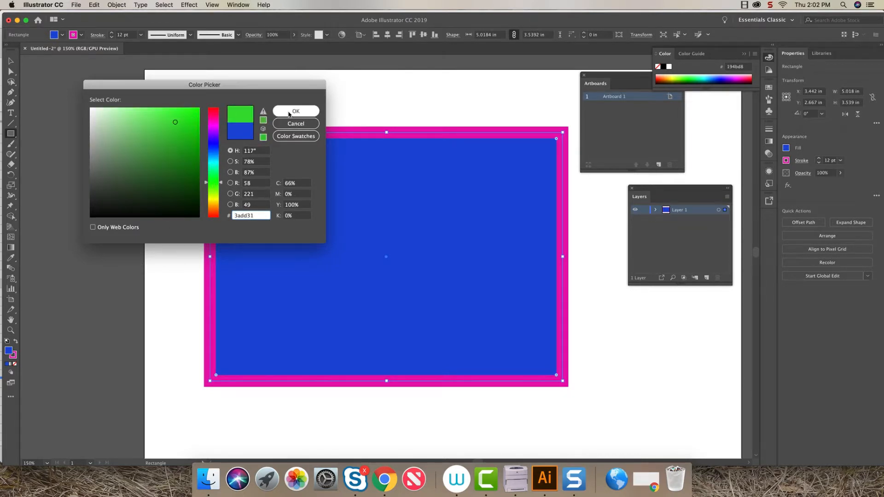
left_click(289, 112)
Save the magenta stroke color as a global process swatch and add it to My Library.
left_click(11, 61)
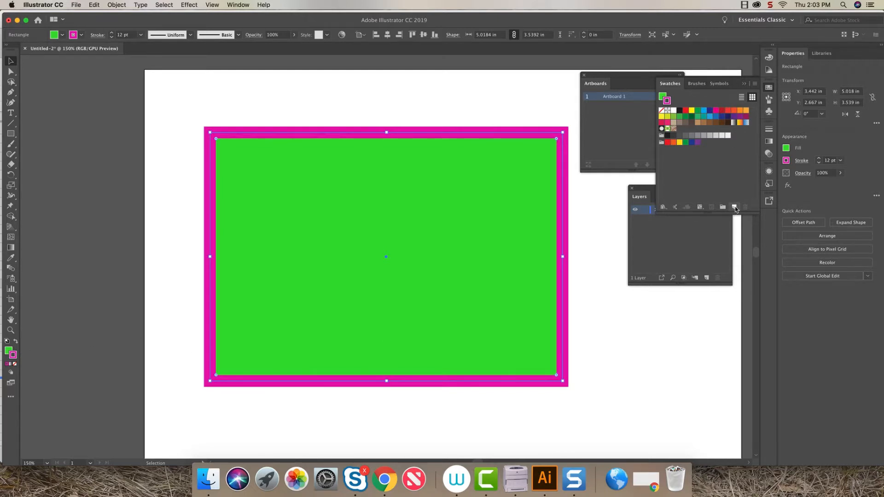
left_click(733, 207)
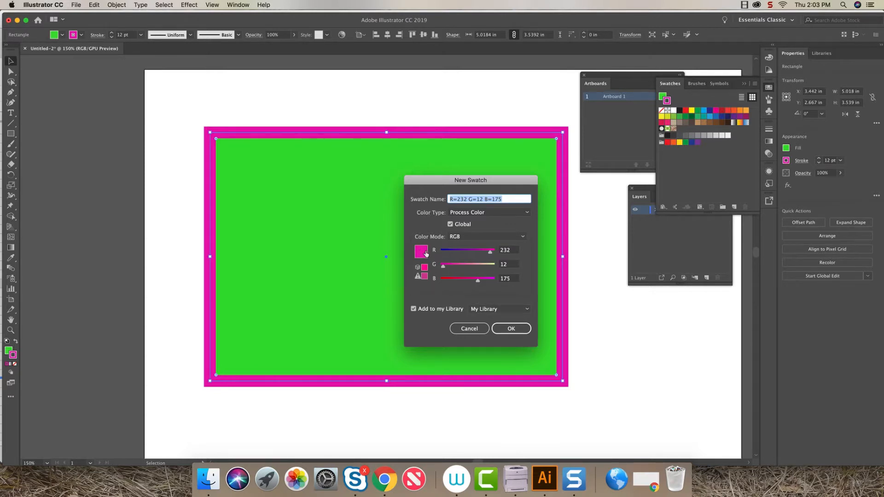
left_click(510, 330)
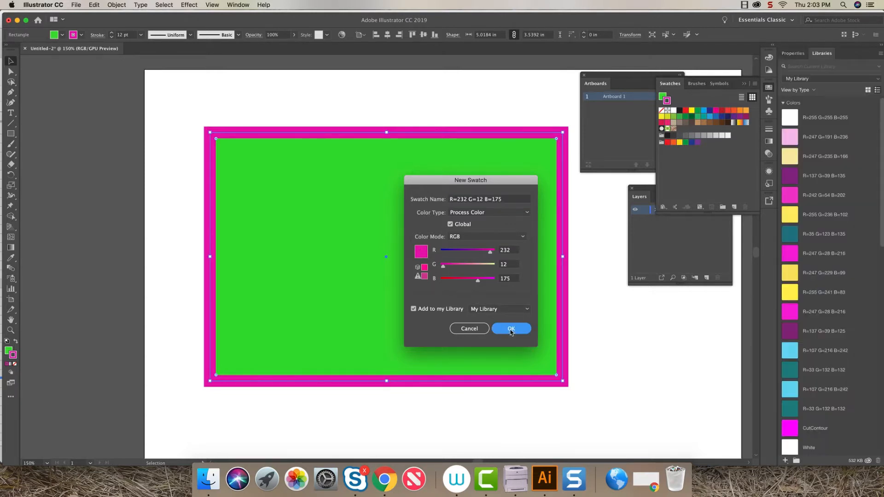
Save the rectangle's green fill color as a global process swatch and add it to My Library.
left_click(7, 352)
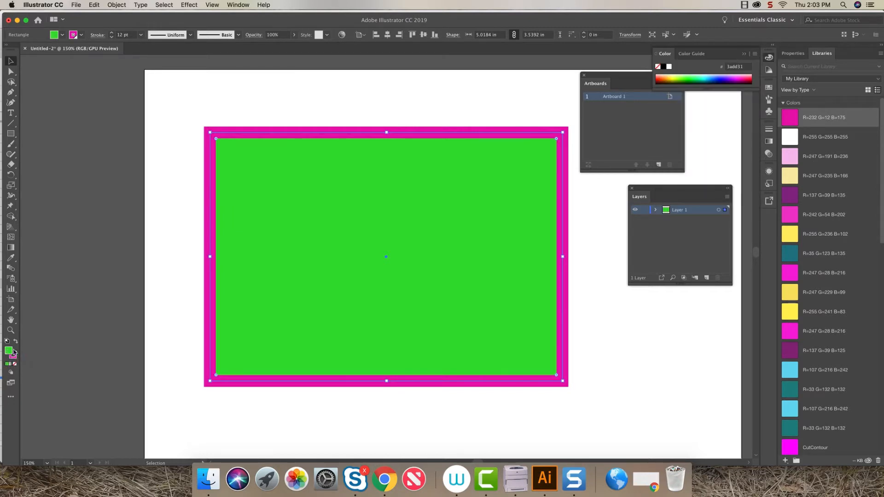
left_click(768, 89)
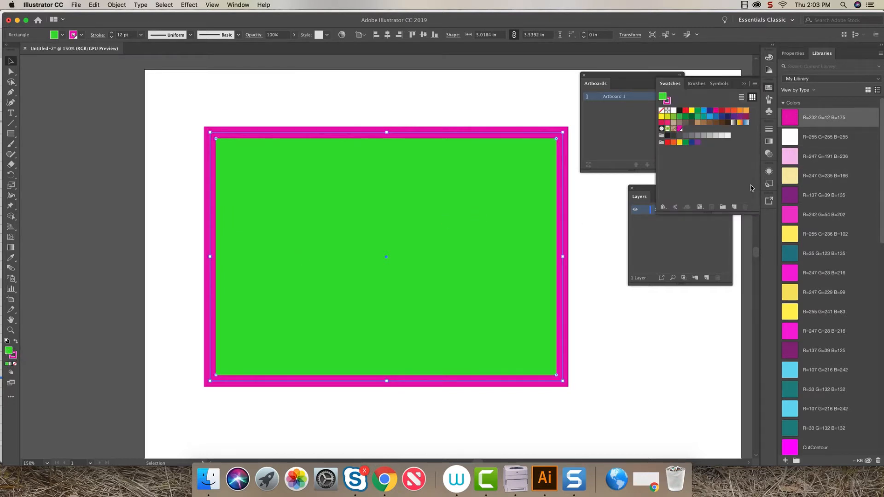
left_click(734, 208)
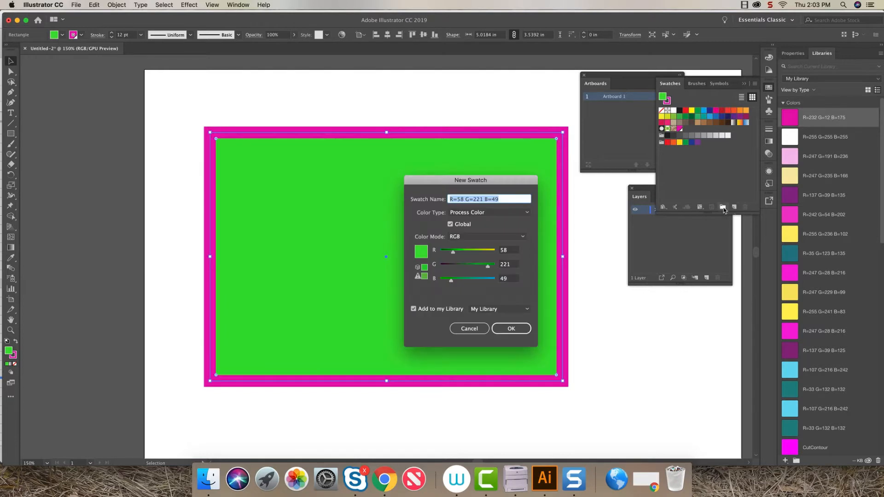
left_click(511, 328)
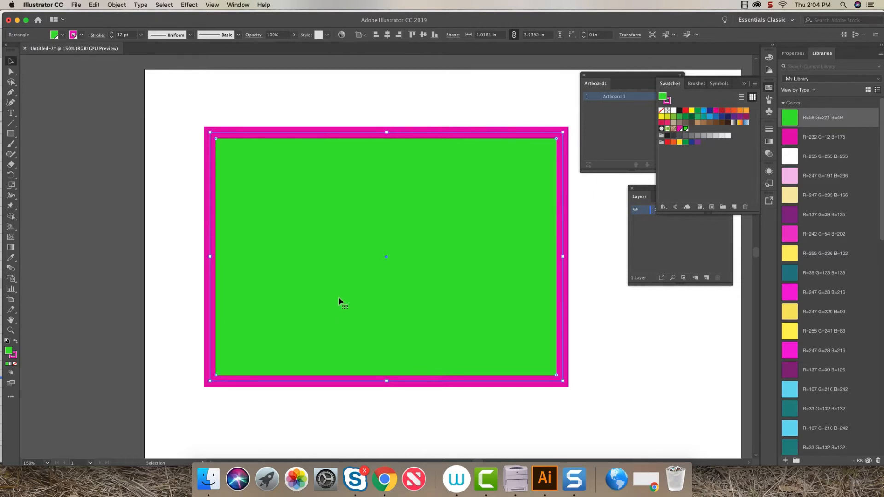
Remove the stroke from the green rectangle by setting its stroke color to None.
left_click(13, 356)
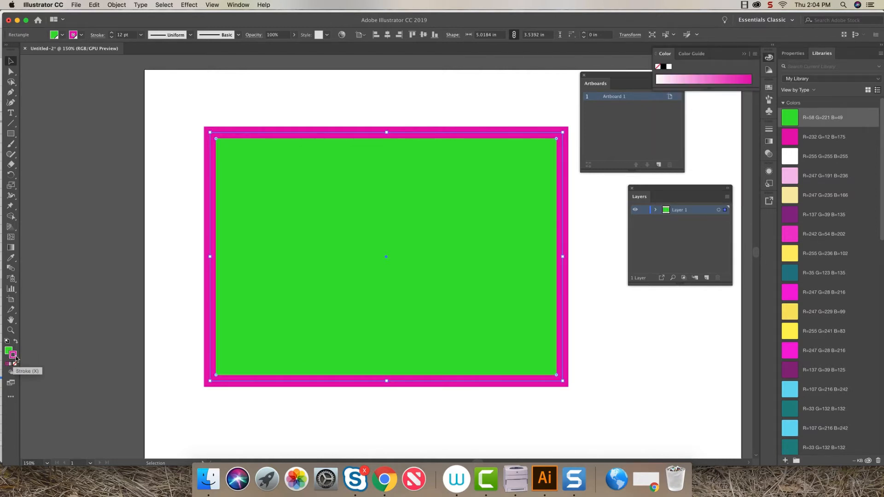
left_click(15, 364)
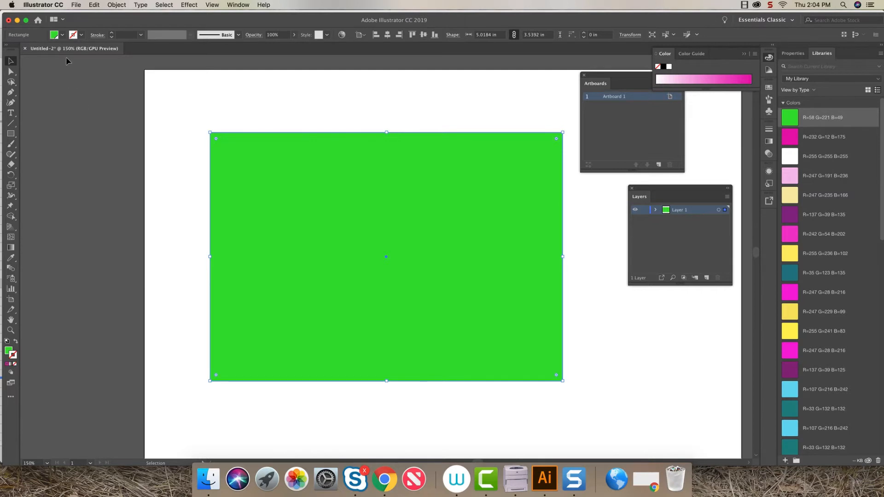
left_click(82, 35)
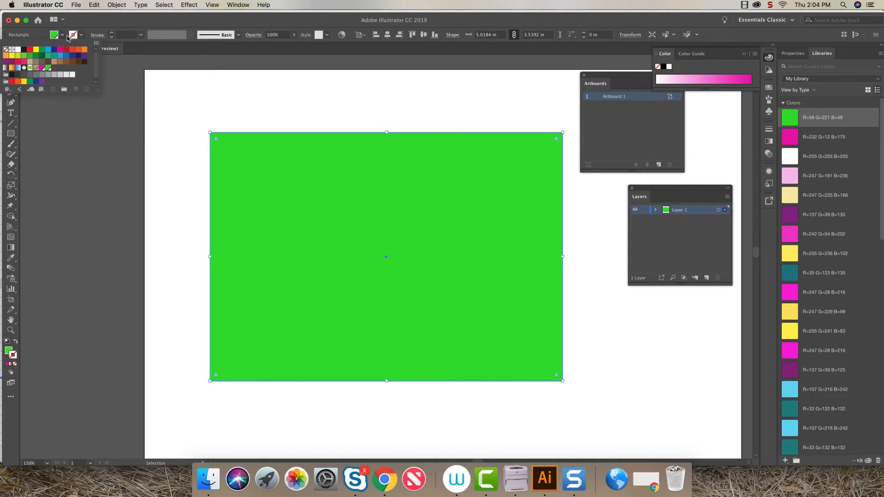
left_click(79, 26)
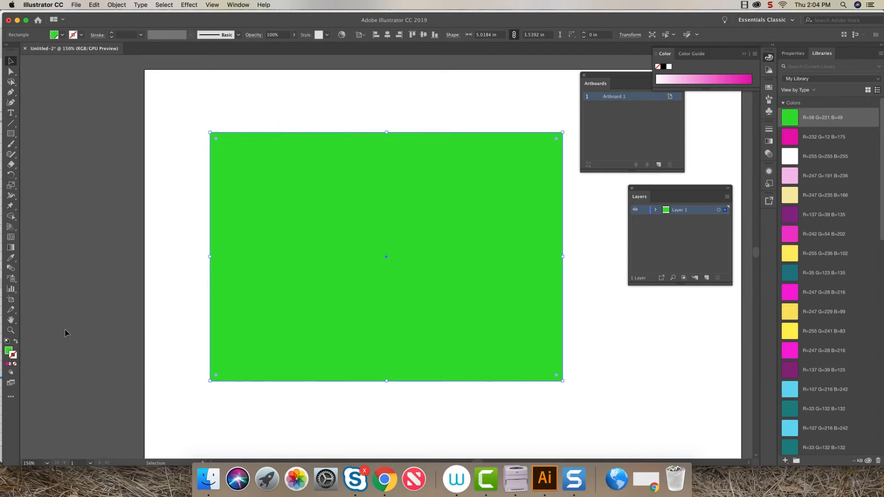
Reset the rectangle to the default white fill and black stroke, and swap the two so the fill is black and the stroke white.
left_click(7, 342)
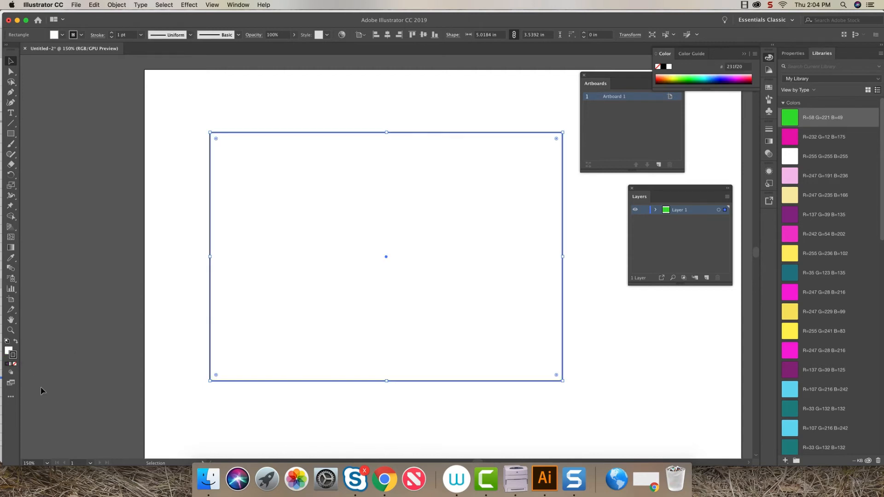
left_click(7, 342)
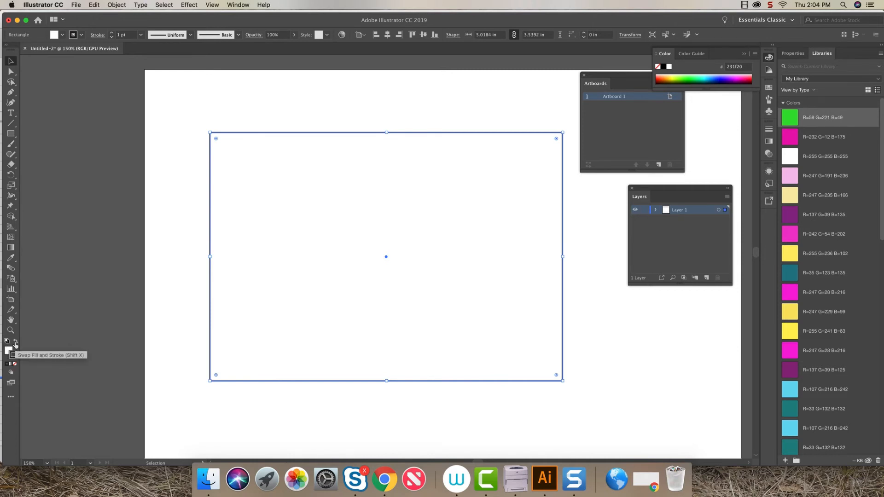
left_click(15, 343)
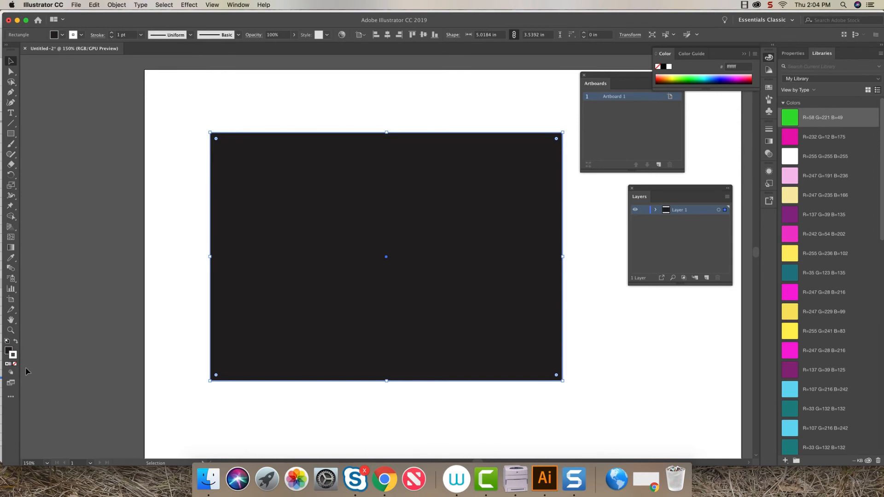
left_click(15, 343)
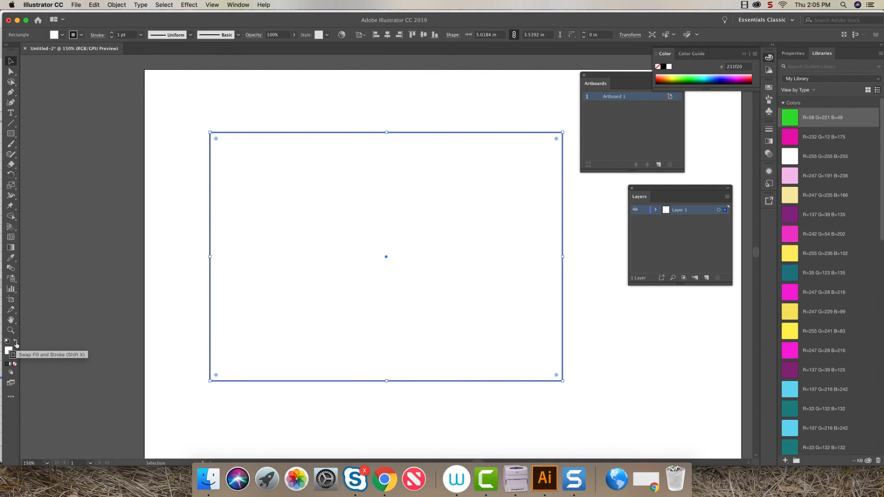
left_click(16, 343)
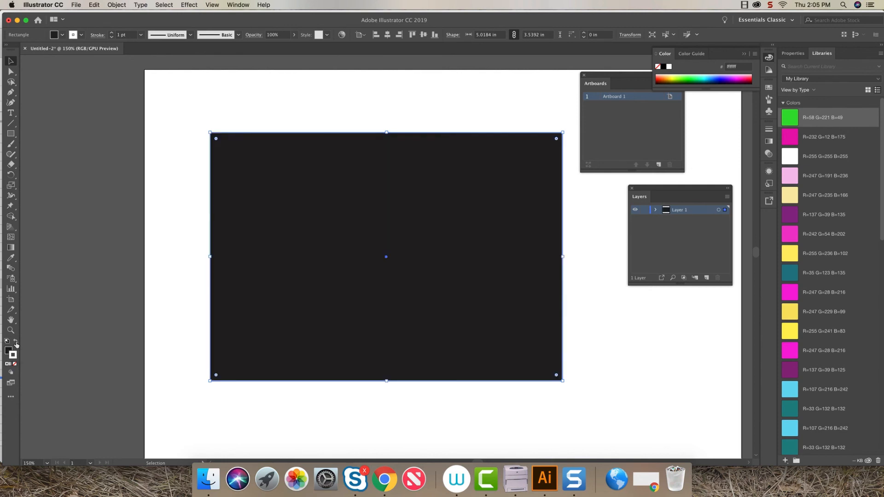